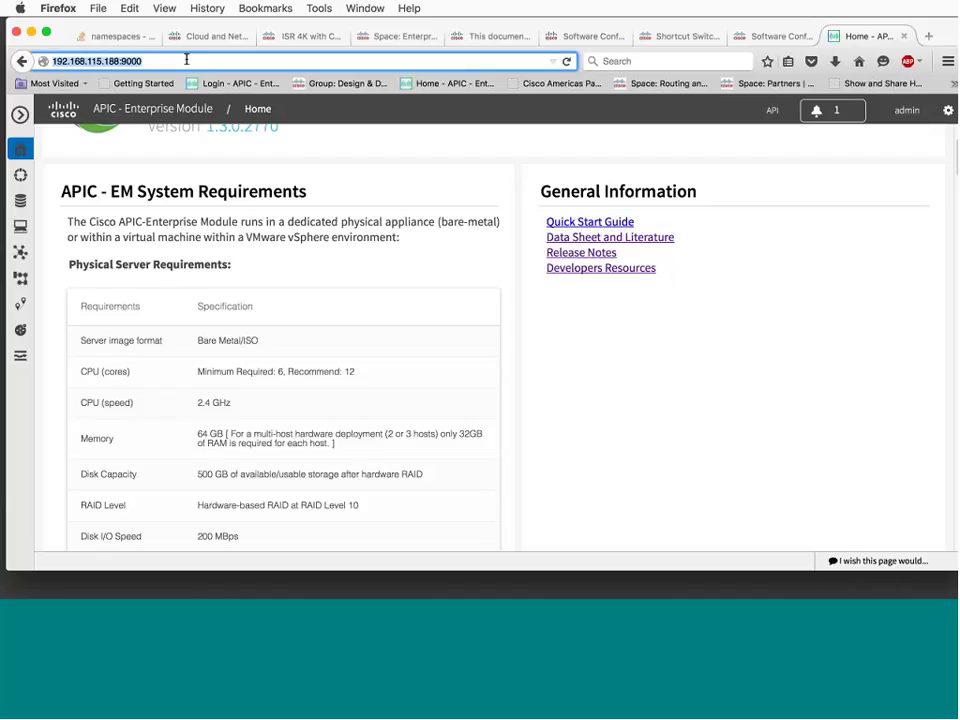
Load the APIC-EM page at 192.168.115.188:9000 and log in as admin with the account password
key("Return")
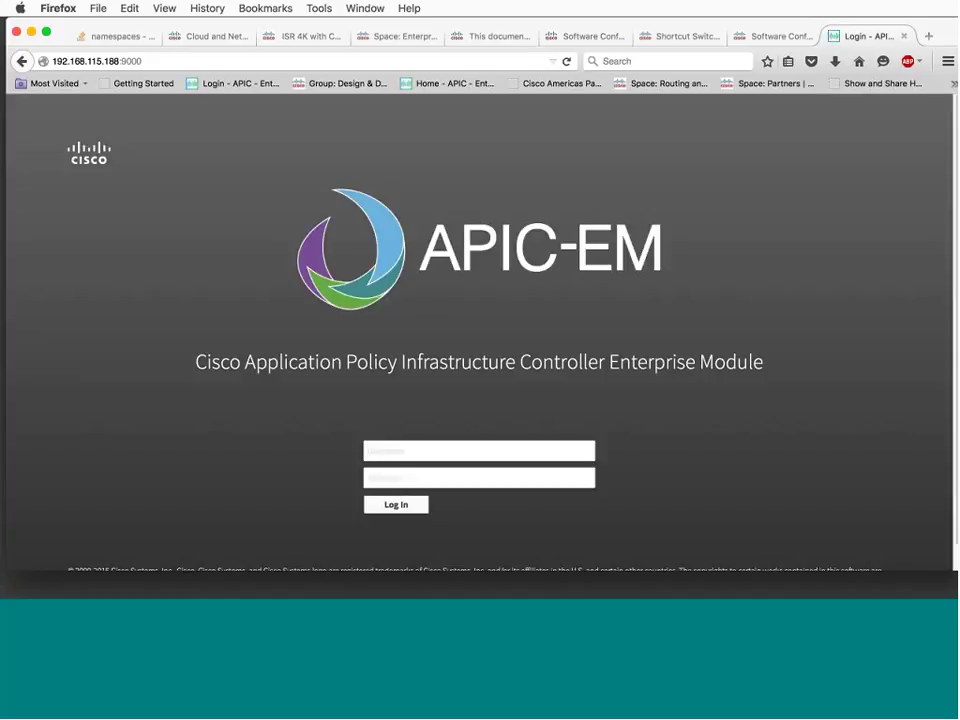
left_click(427, 450)
type("admin")
key("Tab")
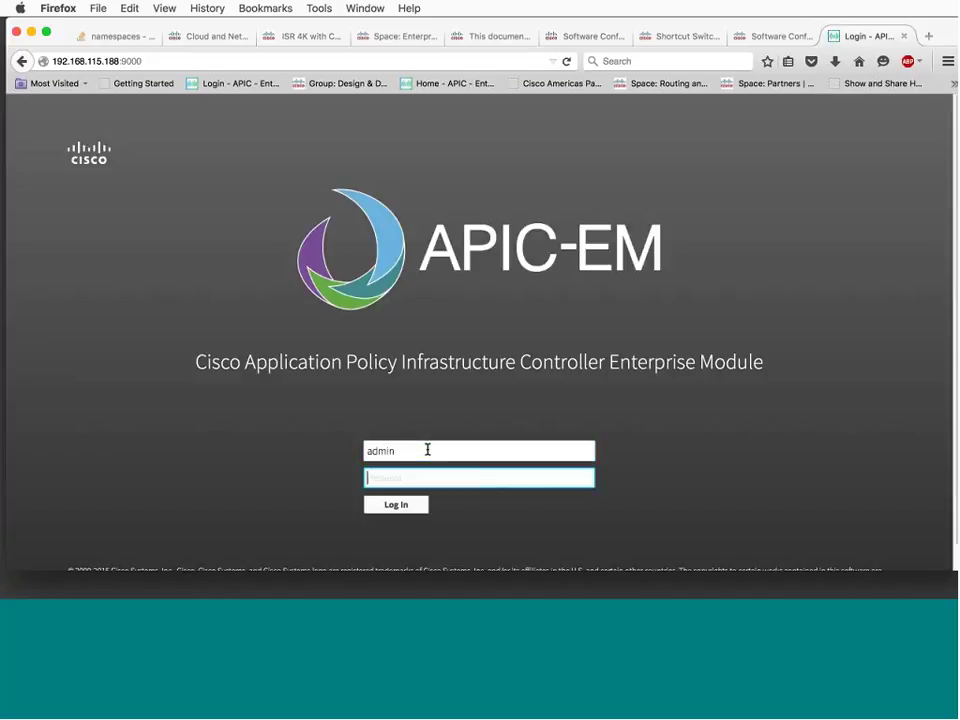
type("••••••••••")
key("Return")
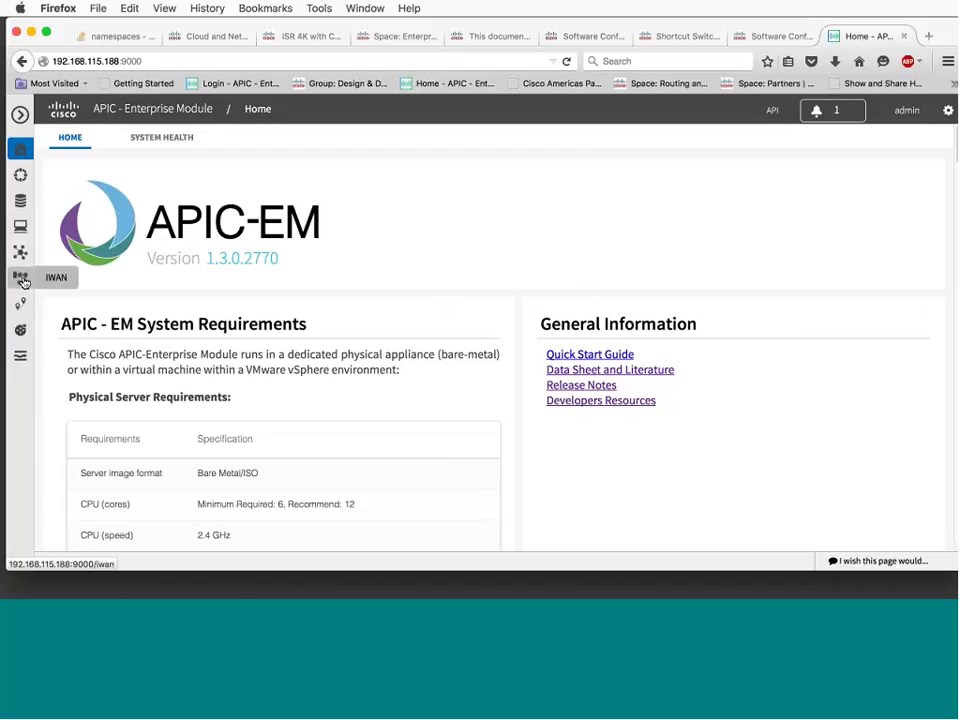
View the Network Plug and Play dashboard, then examine the IWAN home page with its application and provisioning charts
left_click(21, 331)
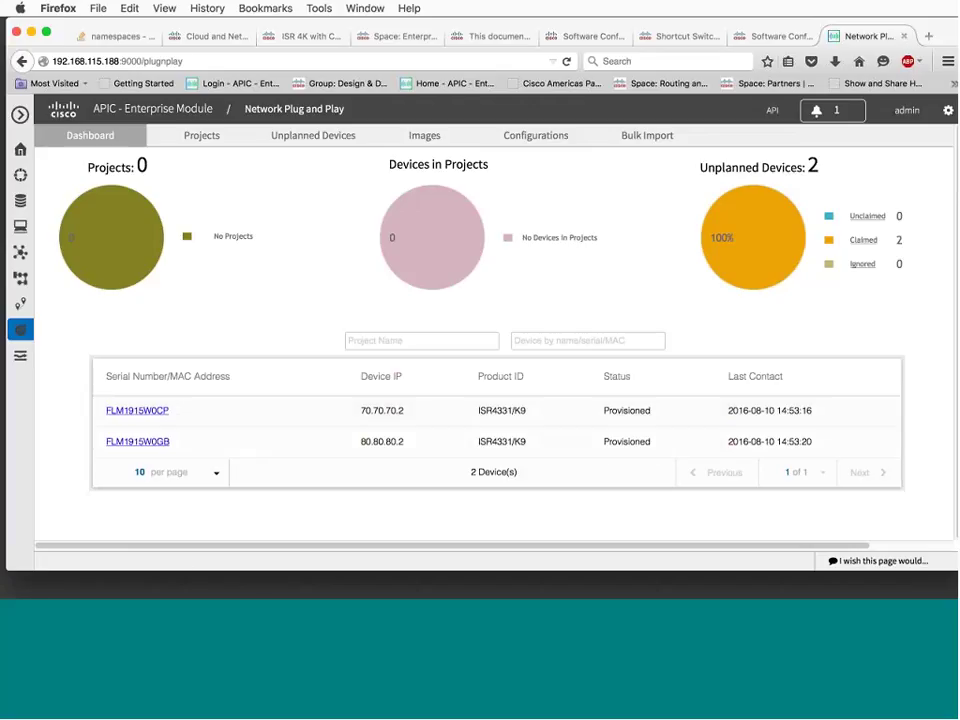
left_click(21, 280)
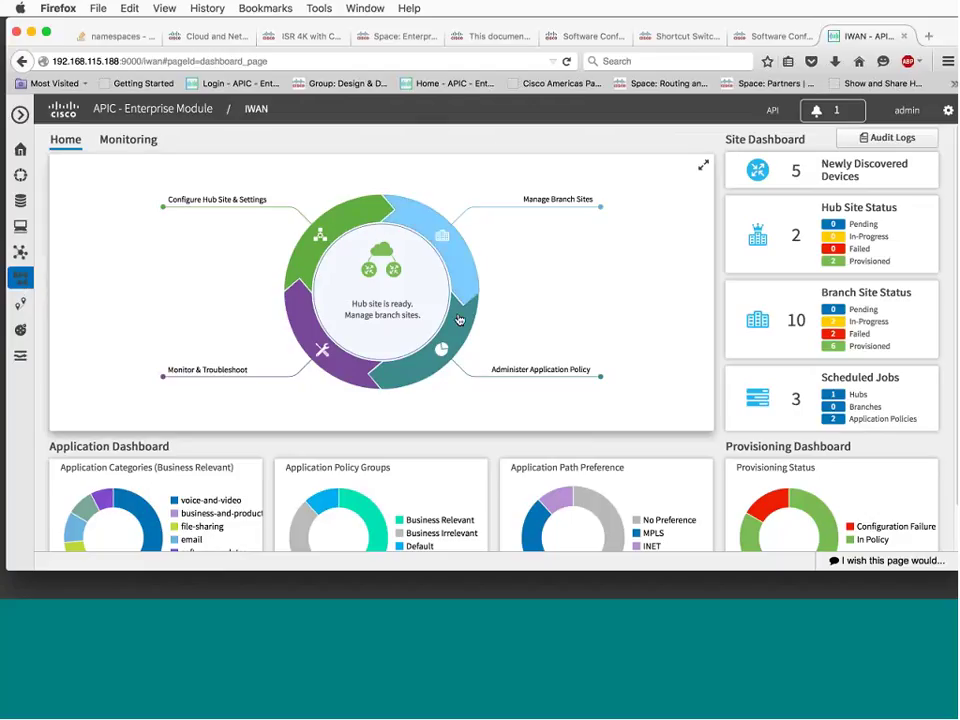
scroll(606, 321, "down", 1)
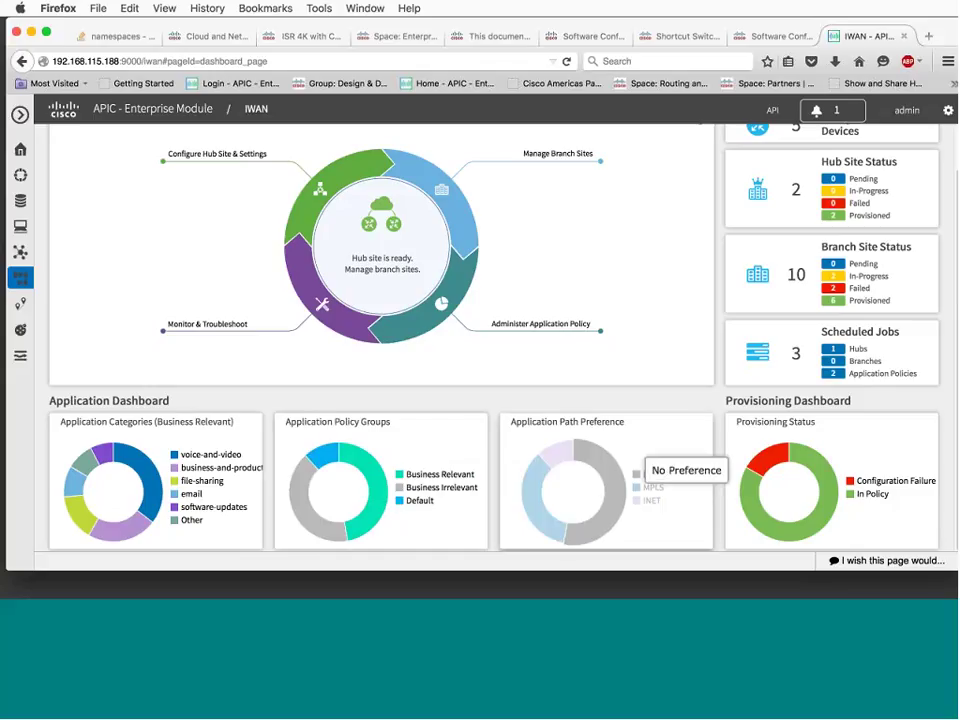
scroll(834, 186, "up", 2)
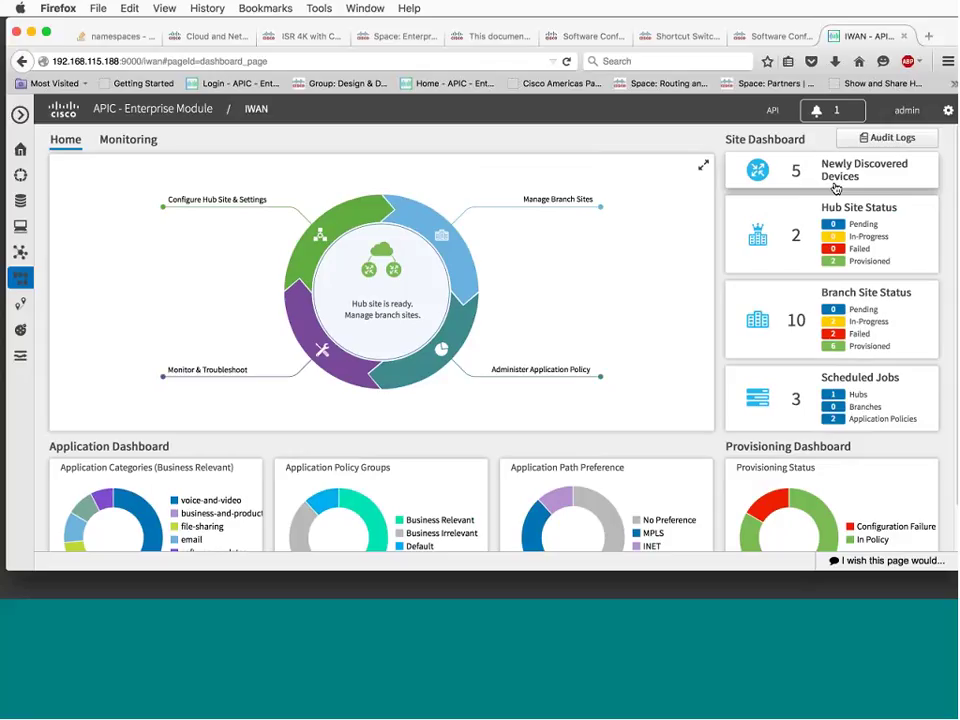
View the newly discovered devices list and the devices that can be claimed under Add Device, then close that dialog
left_click(835, 186)
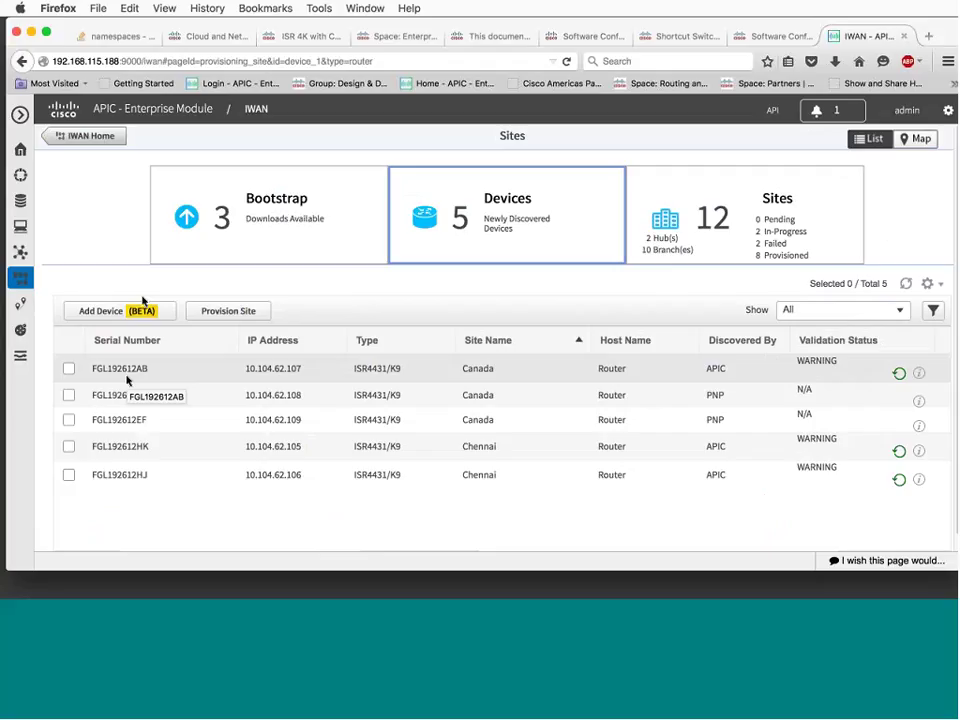
left_click(107, 311)
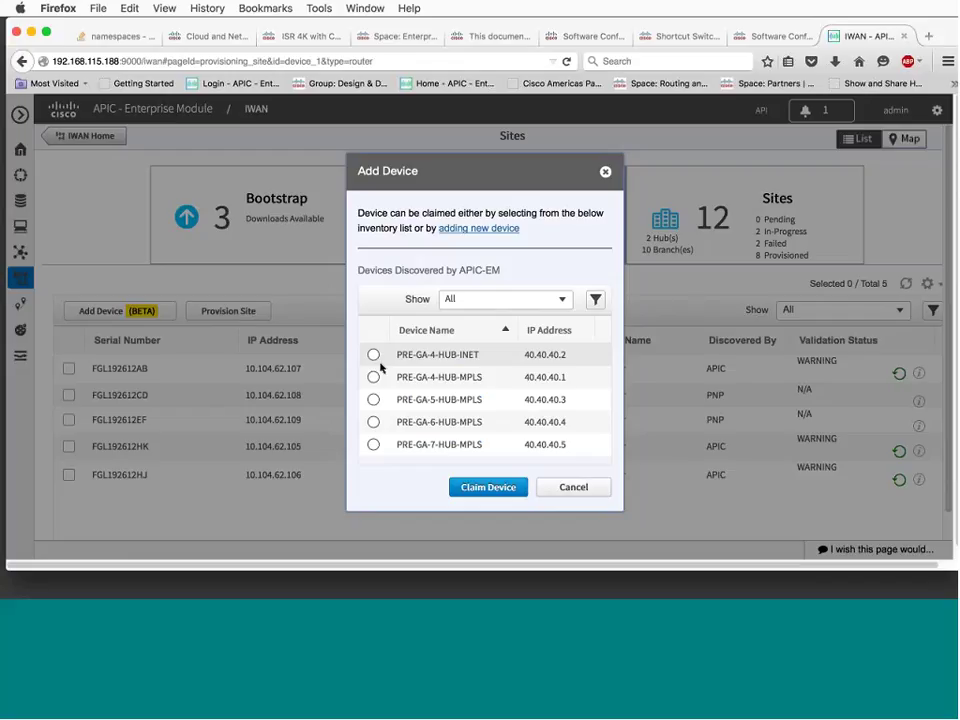
left_click(605, 172)
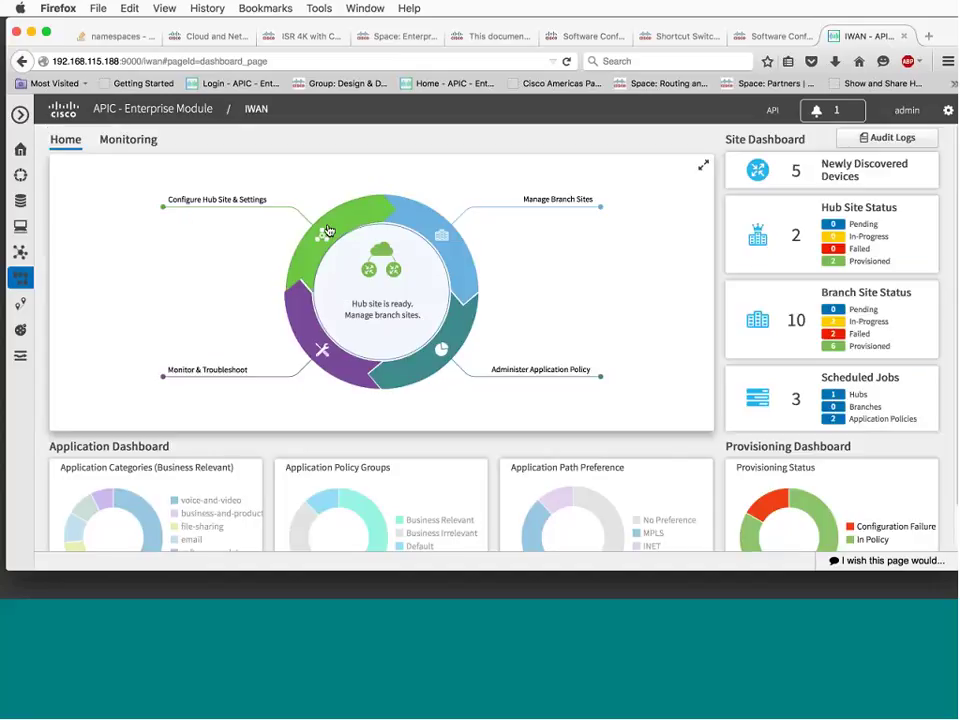
Open the hub site settings and examine the topology on the IWAN aggregation site page
left_click(327, 230)
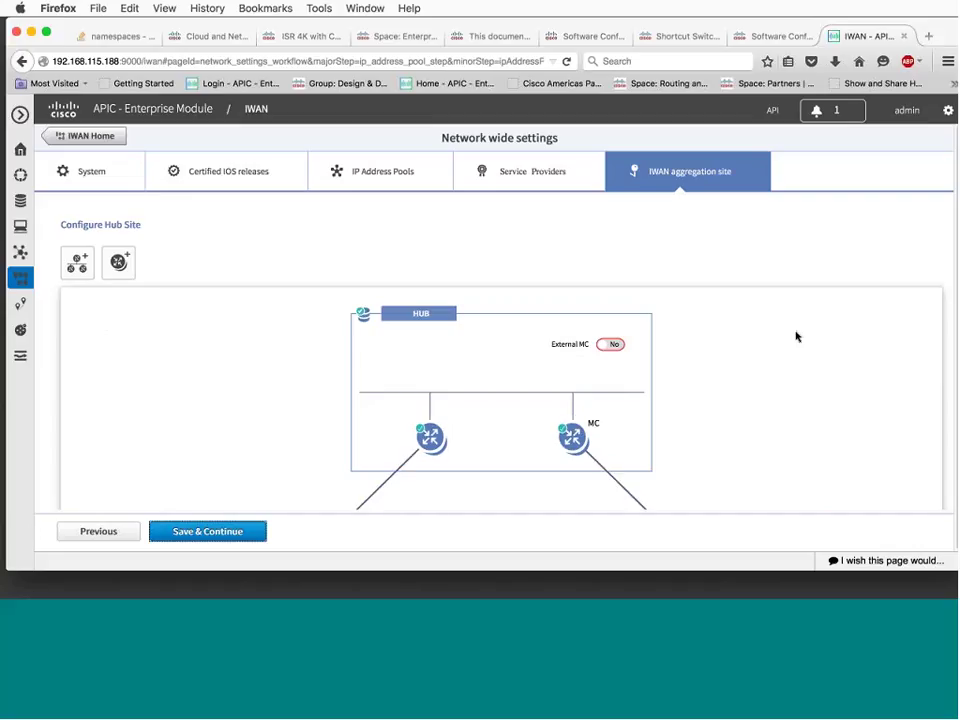
scroll(797, 337, "down", 2)
scroll(797, 337, "down", 2)
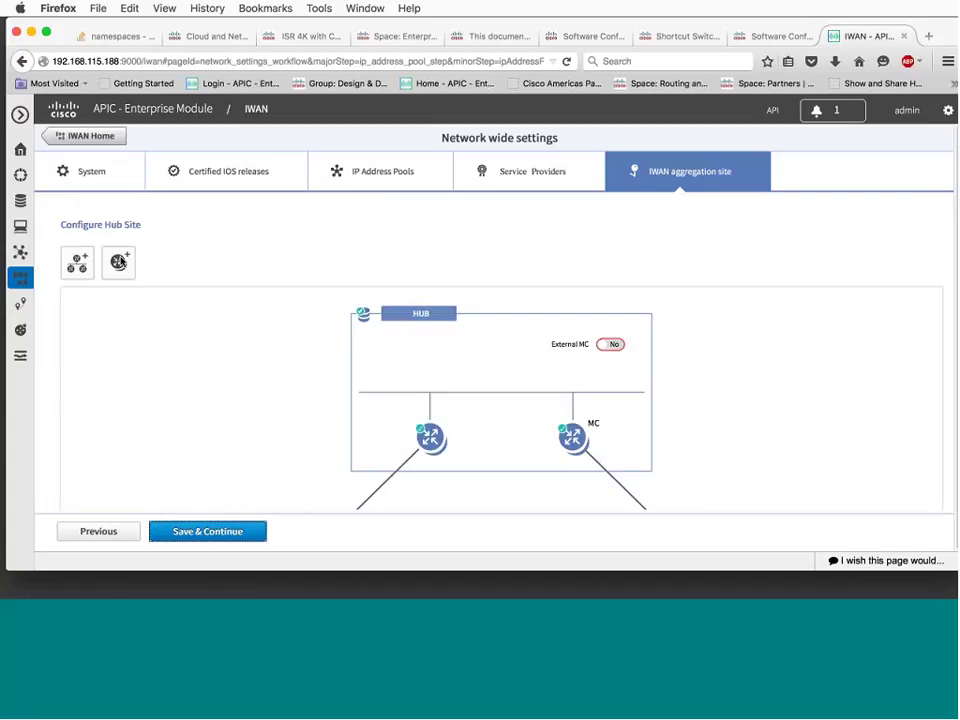
Try to add a border router to the HUB POP
left_click(119, 261)
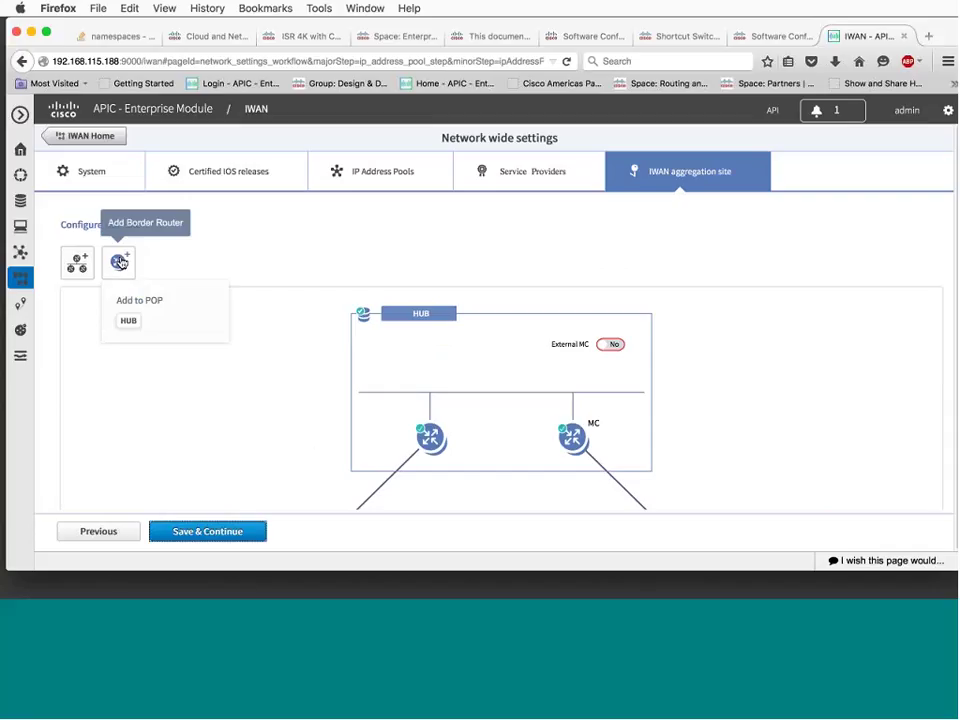
left_click(128, 320)
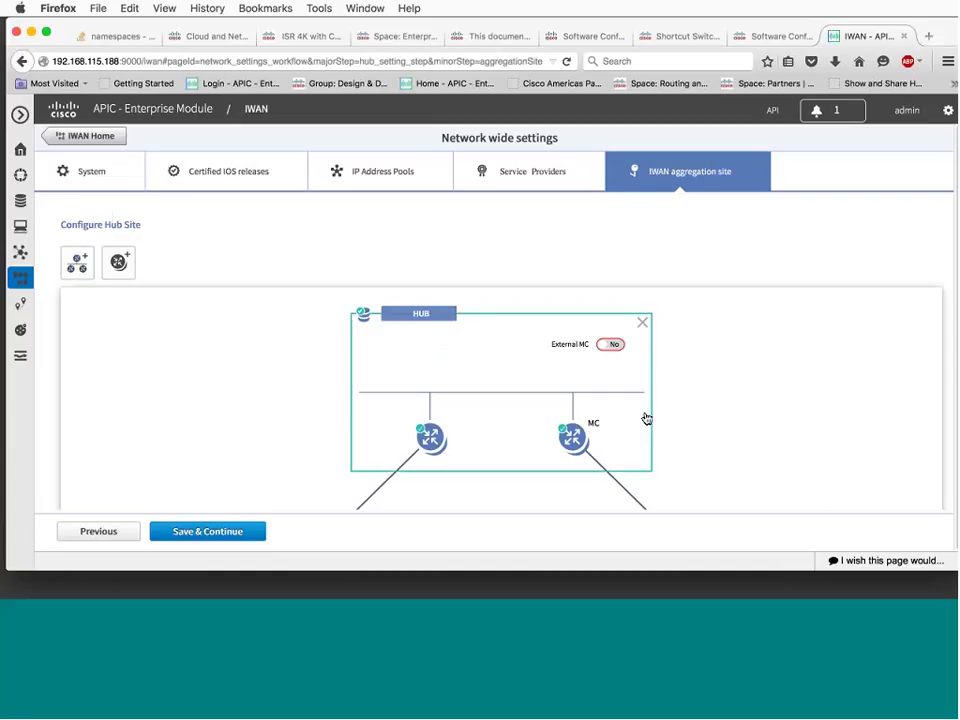
Review the hub's MPLS and INET links, then submit the hub site configuration and acknowledge the message
scroll(823, 458, "down", 1)
scroll(823, 458, "down", 5)
mouse_move(321, 380)
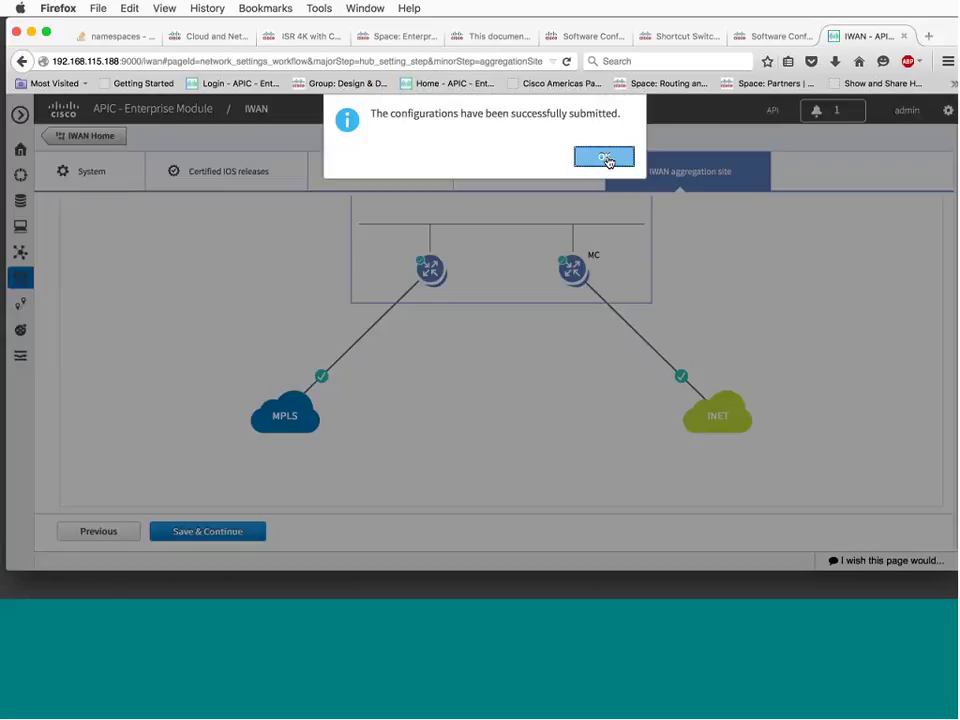
left_click(604, 158)
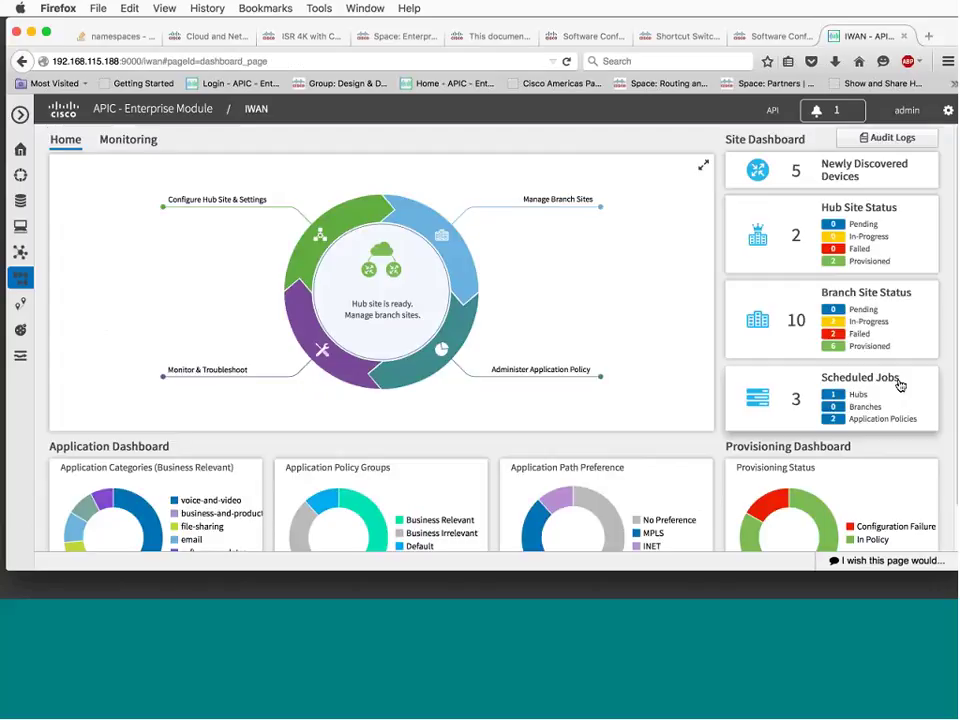
Start provisioning the branch site for Canada device FGL192612AB and choose the topology of one router with two WAN clouds
left_click(456, 265)
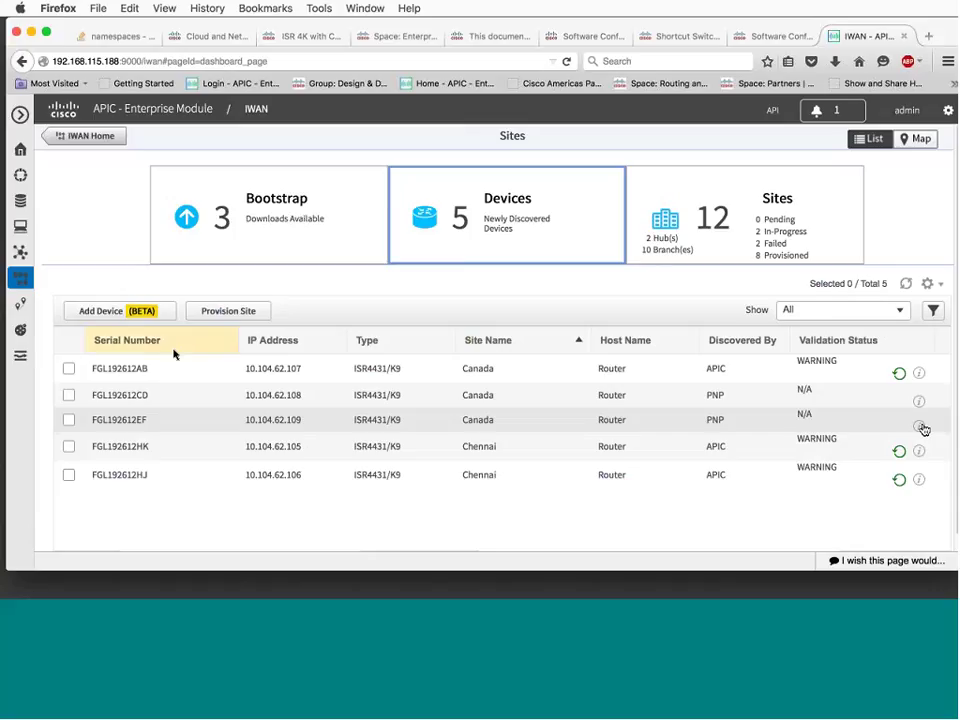
left_click(69, 370)
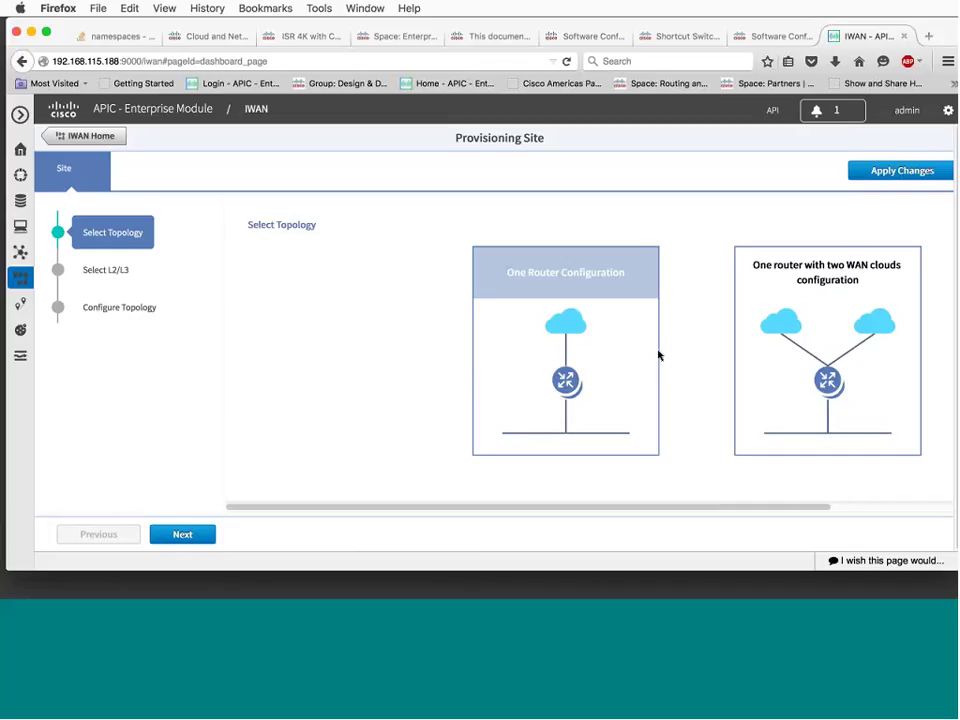
left_click(601, 380)
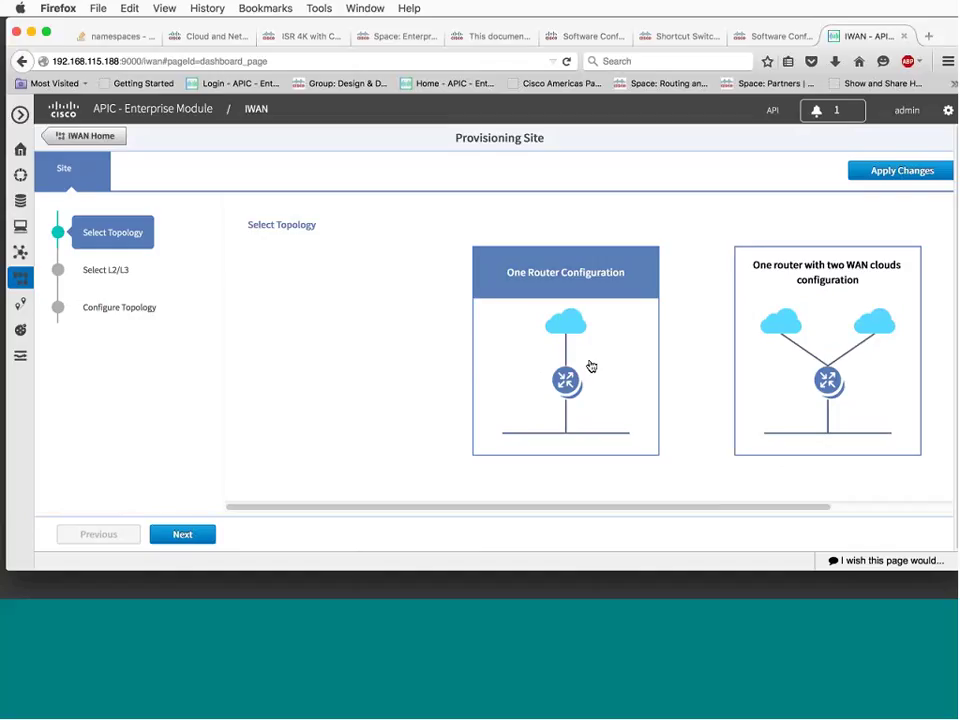
left_click(591, 366)
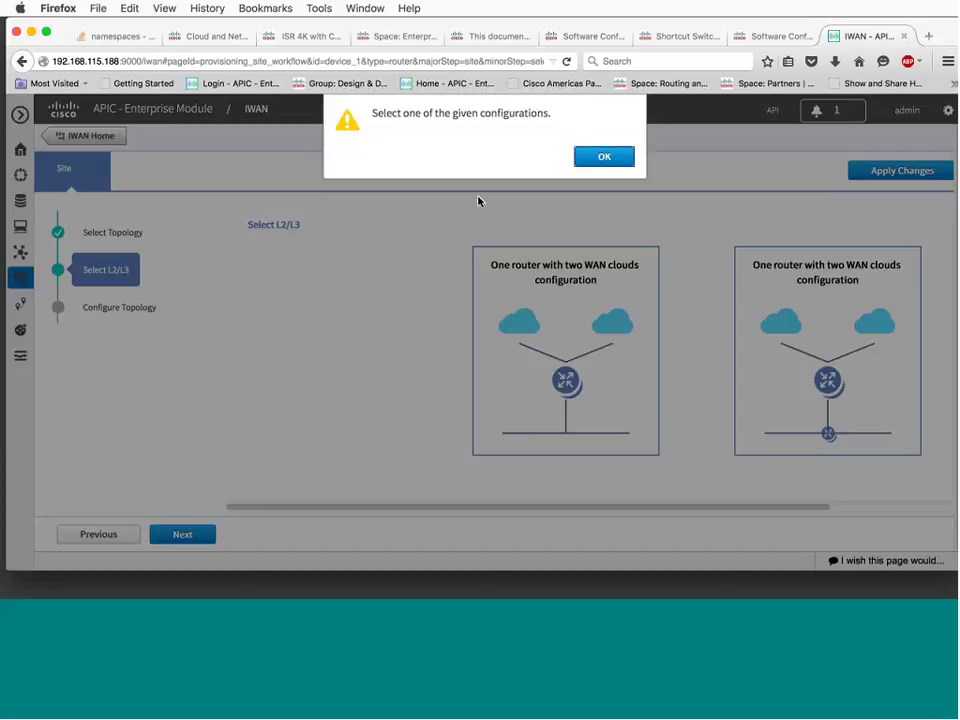
In the L2/L3 selection, choose the two-WAN-cloud configuration with an extra router on the LAN and try to apply the changes
left_click(604, 156)
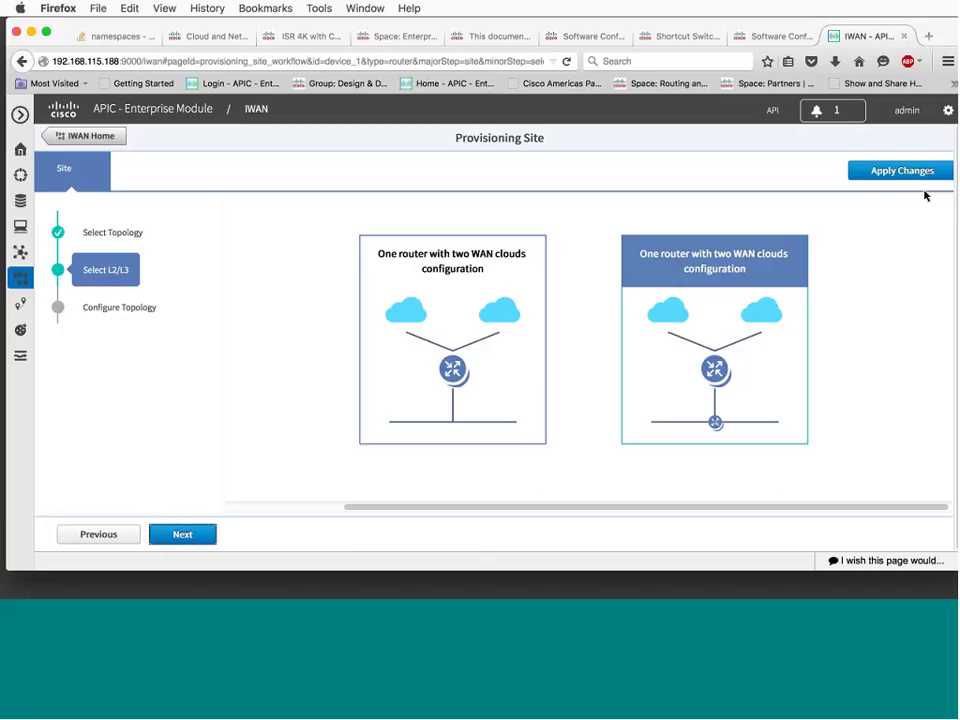
left_click(915, 172)
key("Return")
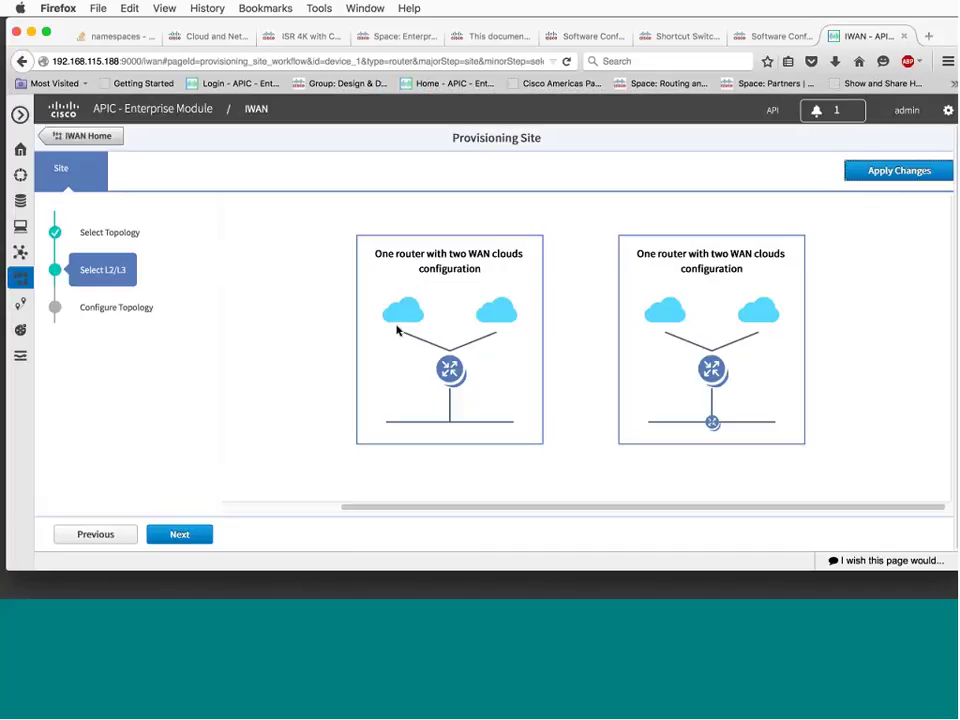
left_click(712, 350)
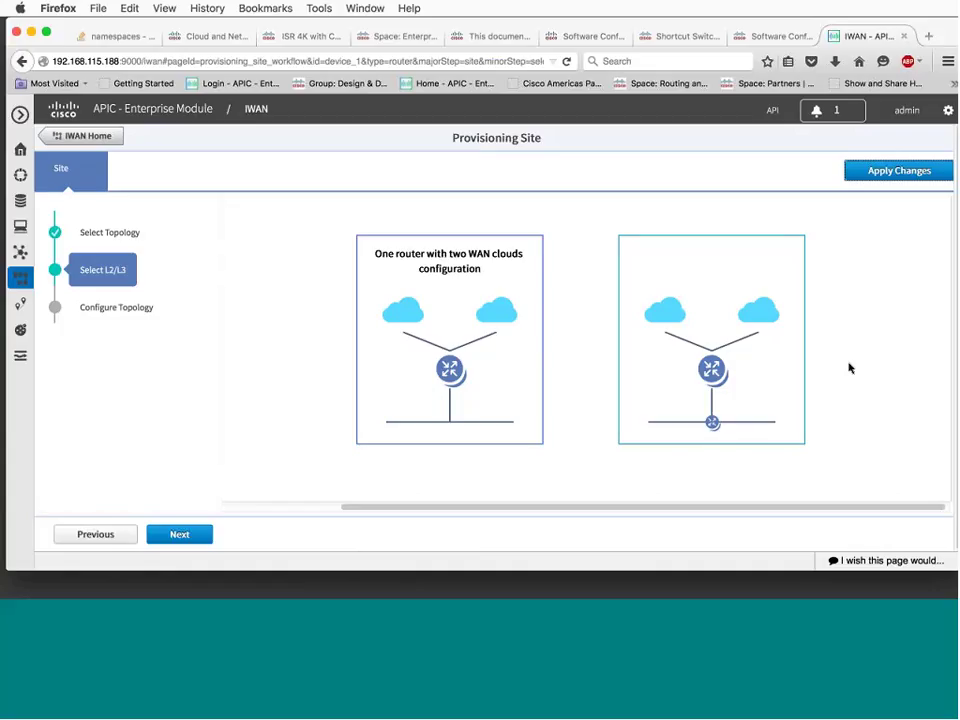
Open the application policy from IWAN home and inspect the applications listed in the database and voice-and-video categories
left_click(31, 279)
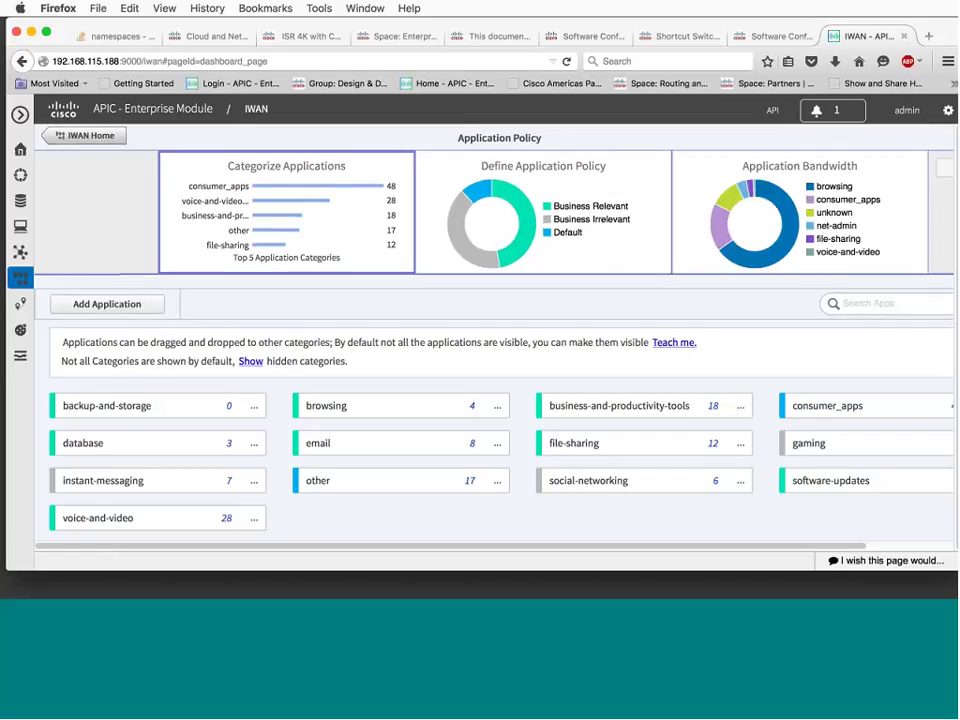
left_click(254, 443)
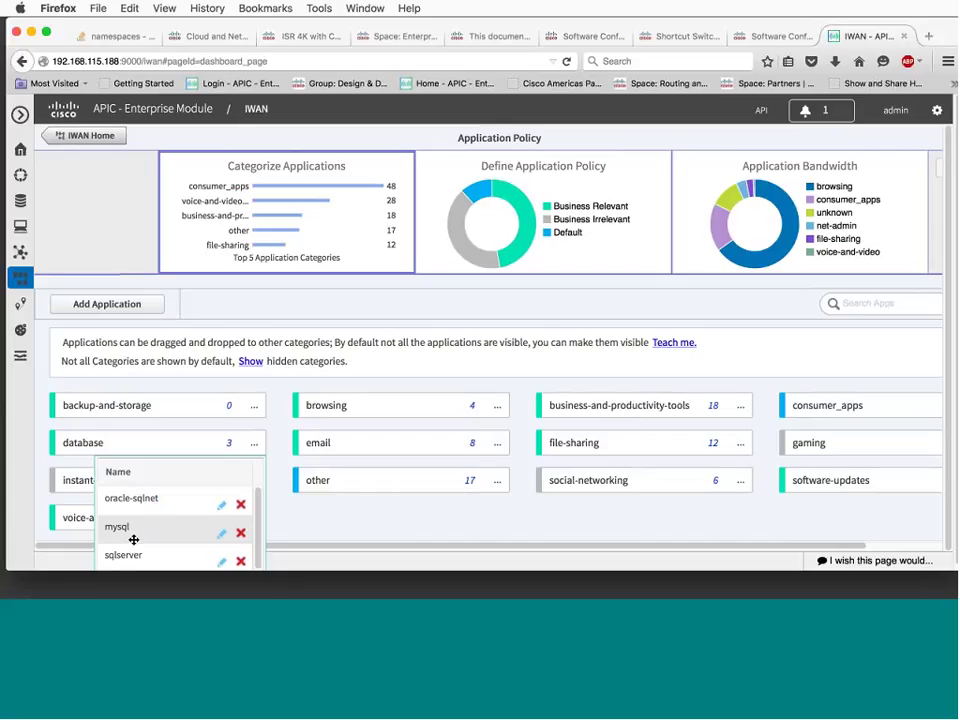
left_click(337, 514)
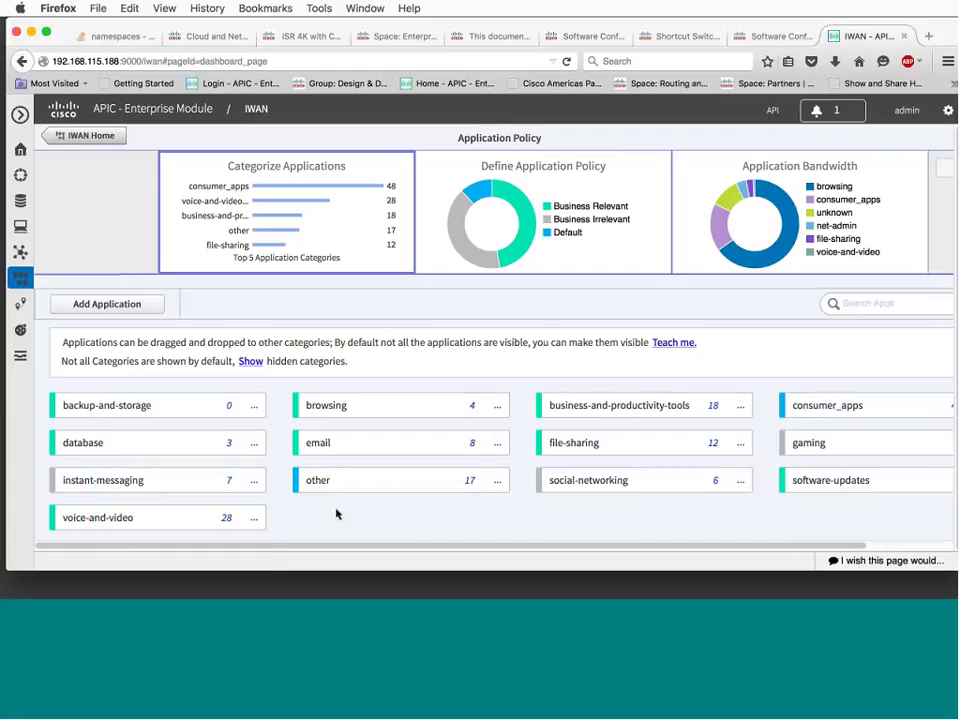
left_click(150, 480)
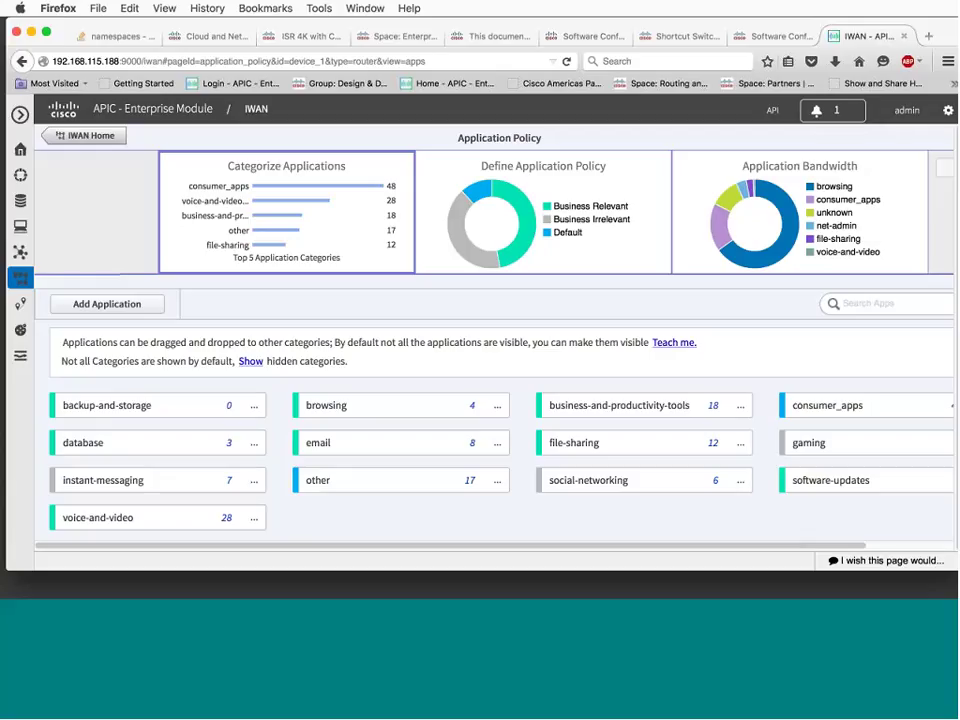
left_click(254, 517)
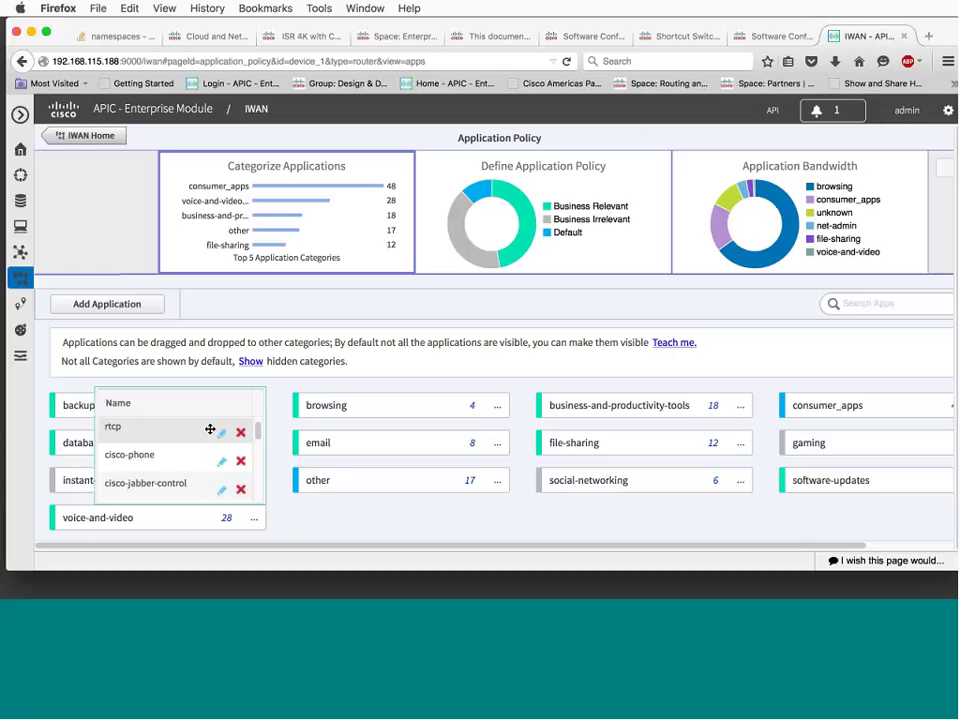
left_click(309, 521)
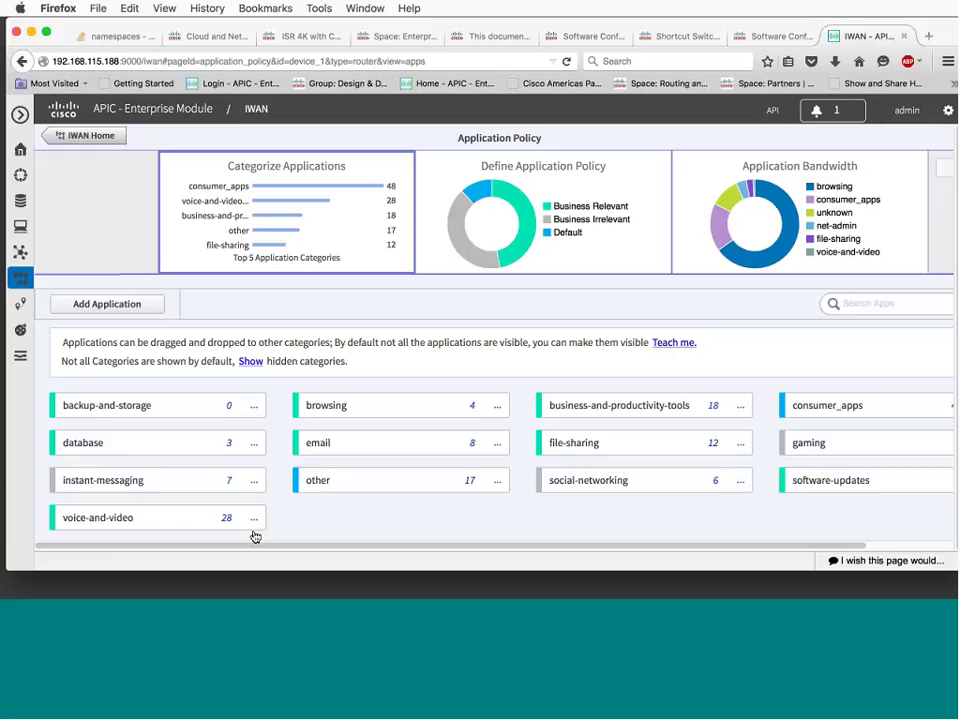
In Define Application Policy, move the file-sharing category from Business Relevant to Business Irrelevant
left_click(538, 243)
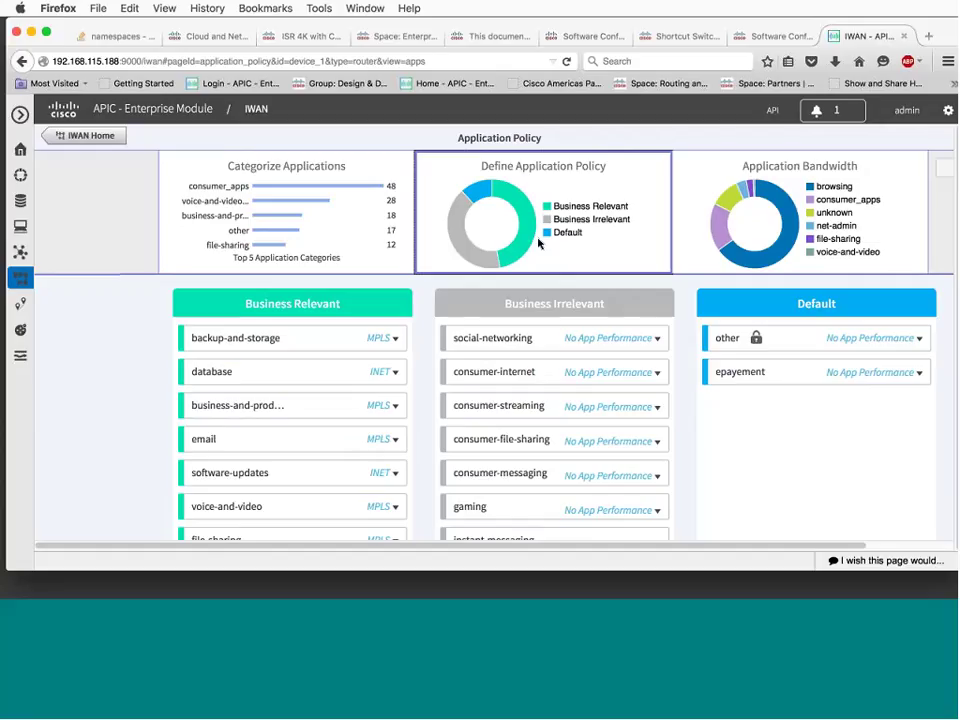
scroll(311, 473, "down", 3)
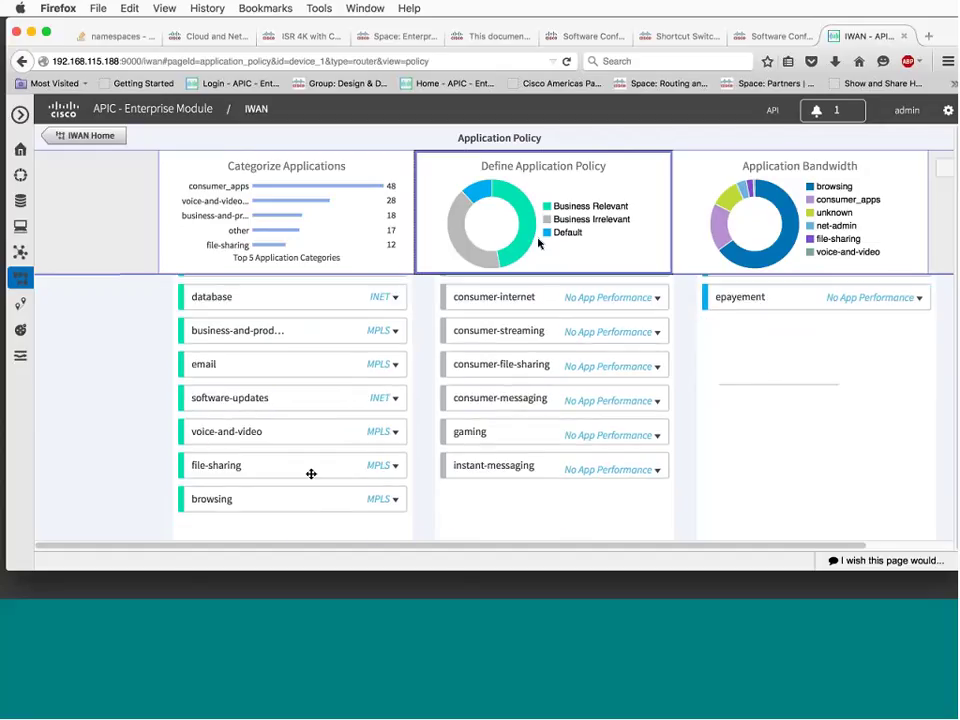
left_click_drag(311, 473, 483, 475)
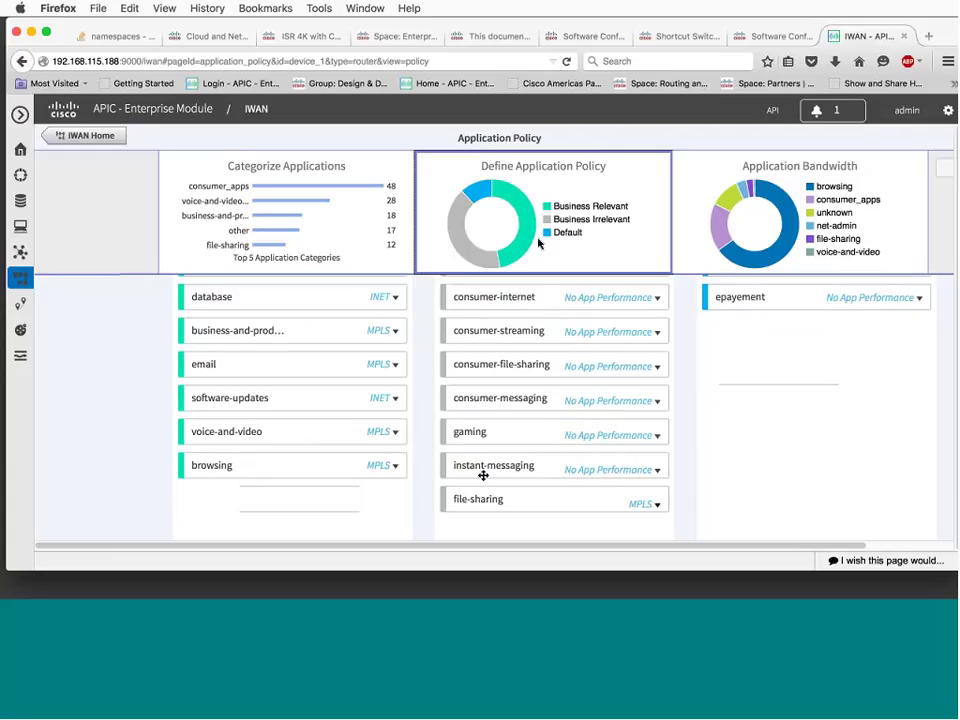
Review the application performance and path preference settings of the file-sharing category
left_click(643, 504)
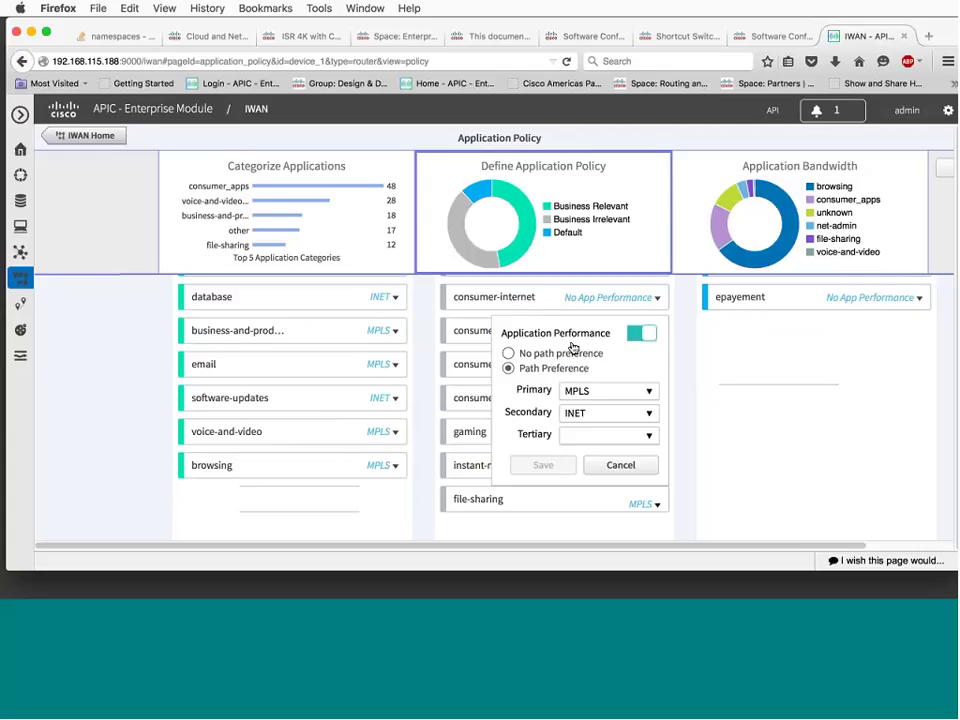
scroll(722, 373, "up", 1)
scroll(722, 373, "up", 1)
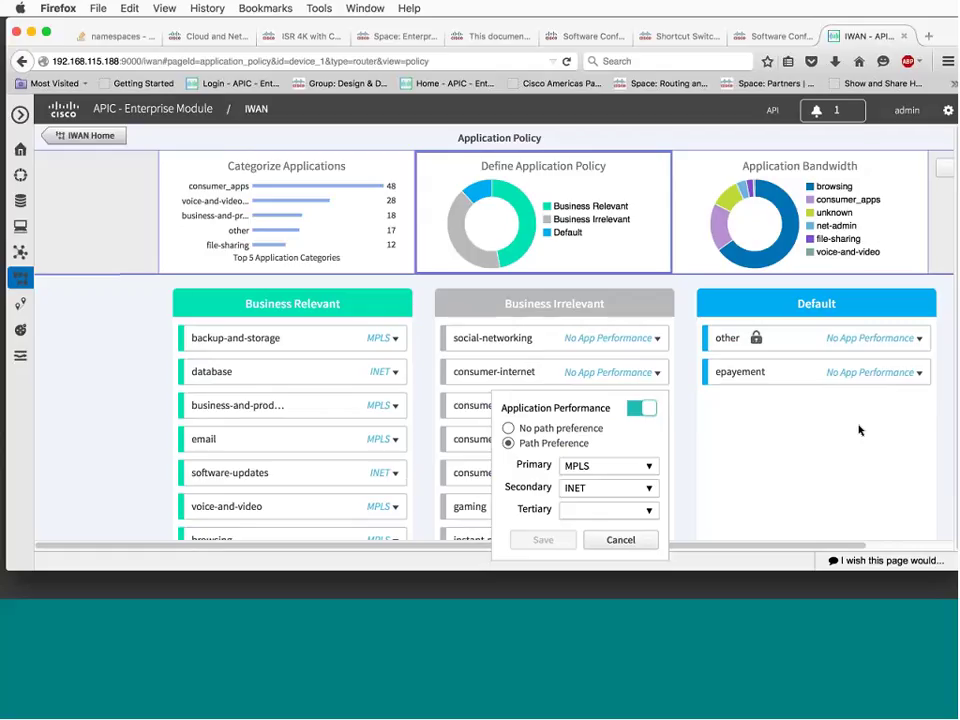
Return to the IWAN home page and open the Monitor & Troubleshoot site map
left_click(21, 279)
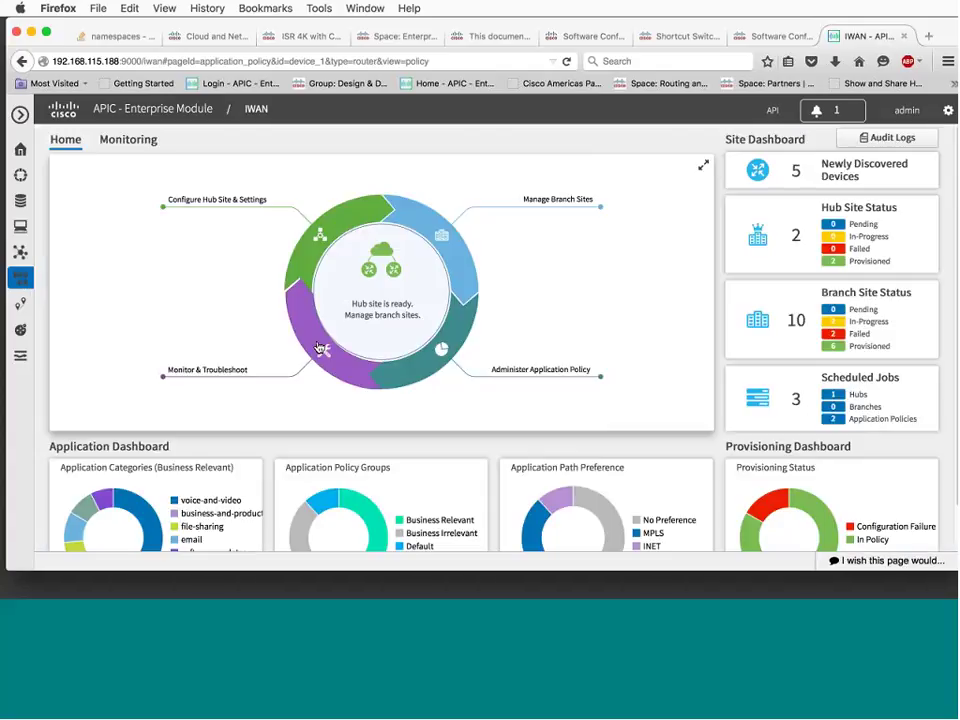
left_click(320, 348)
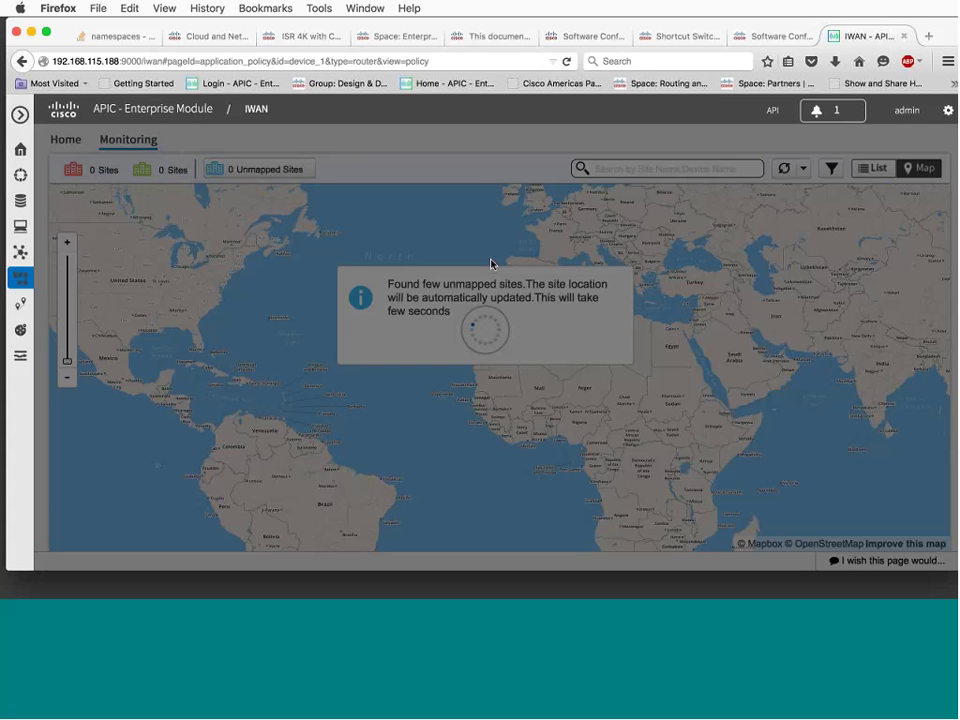